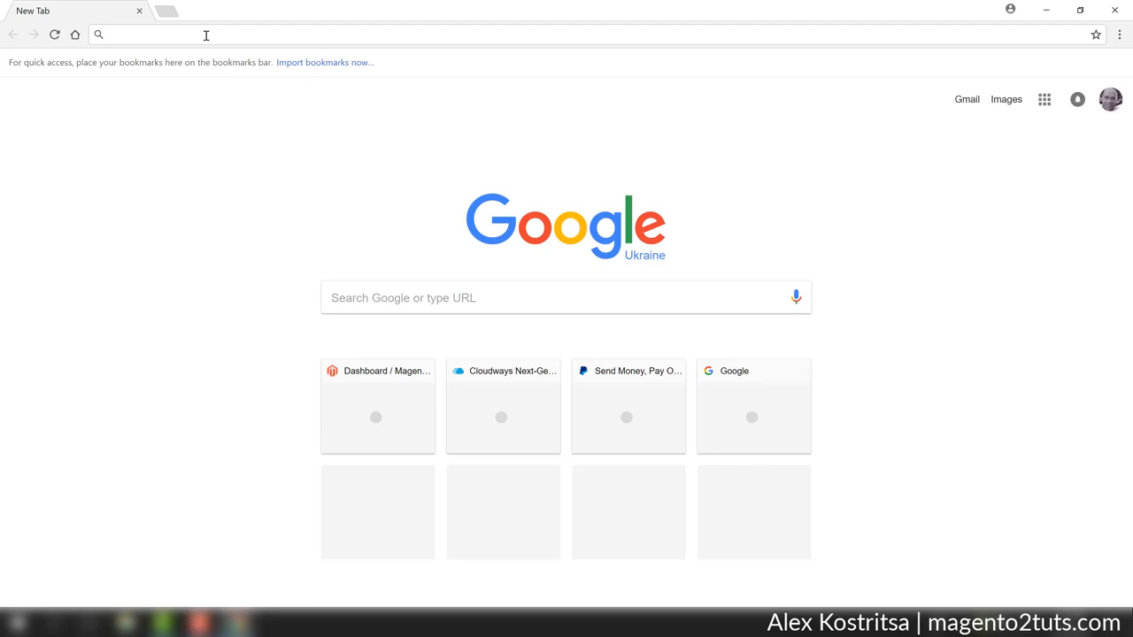
Open the Cloudways website and go to its platform login page.
text(cl)
key(Return)
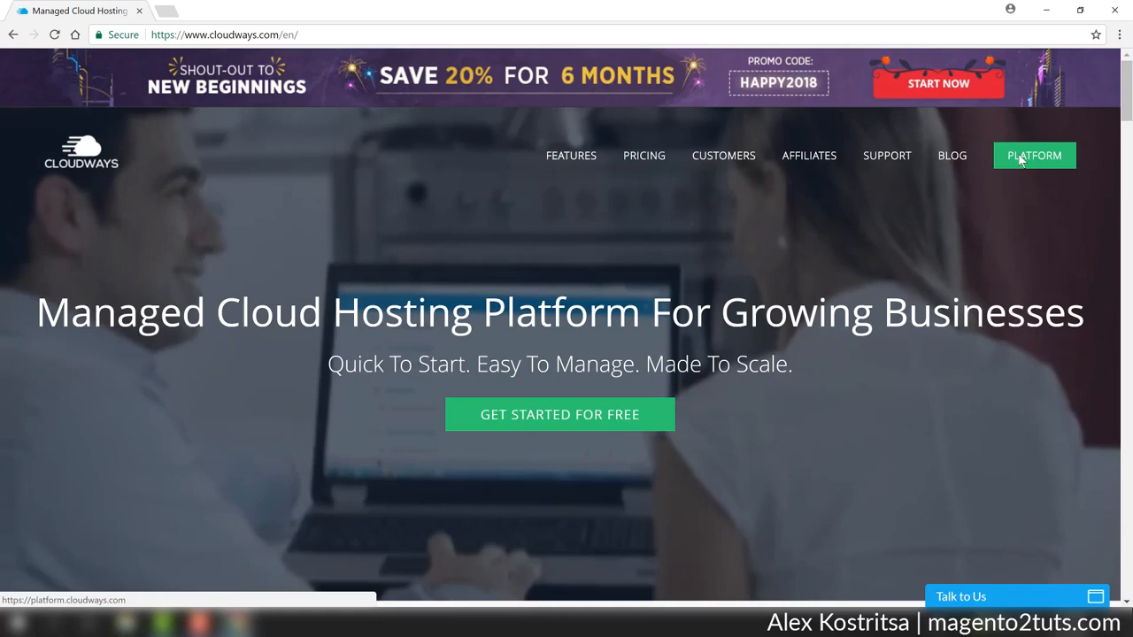
click(1021, 160)
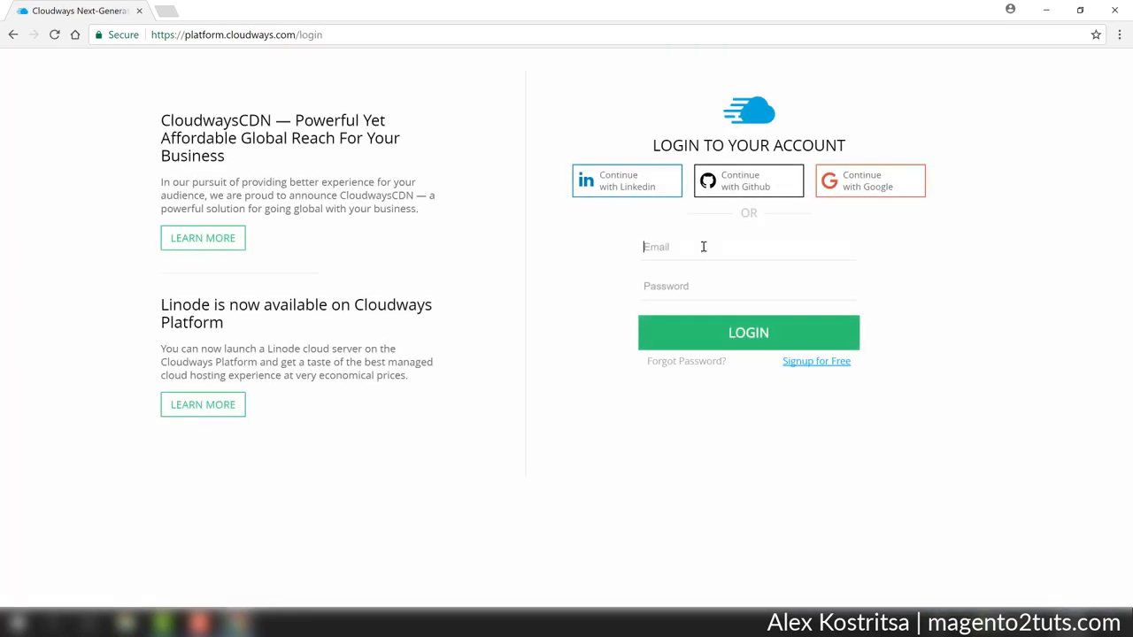
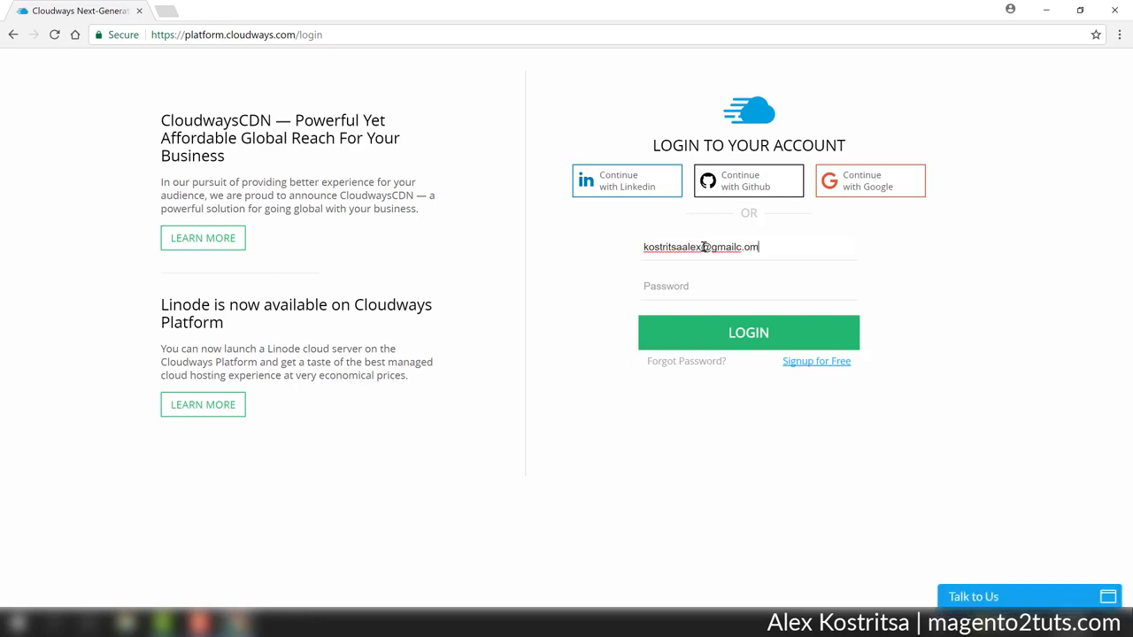
Log in to the platform with the account email and the account password.
key(Tab)
text(***)
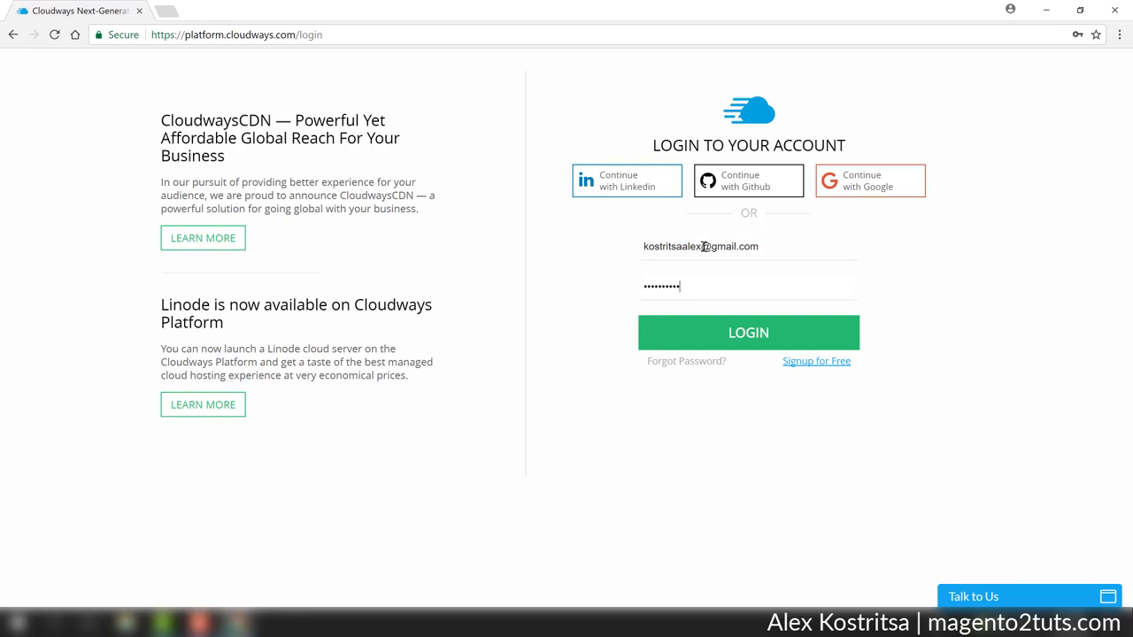
key(Return)
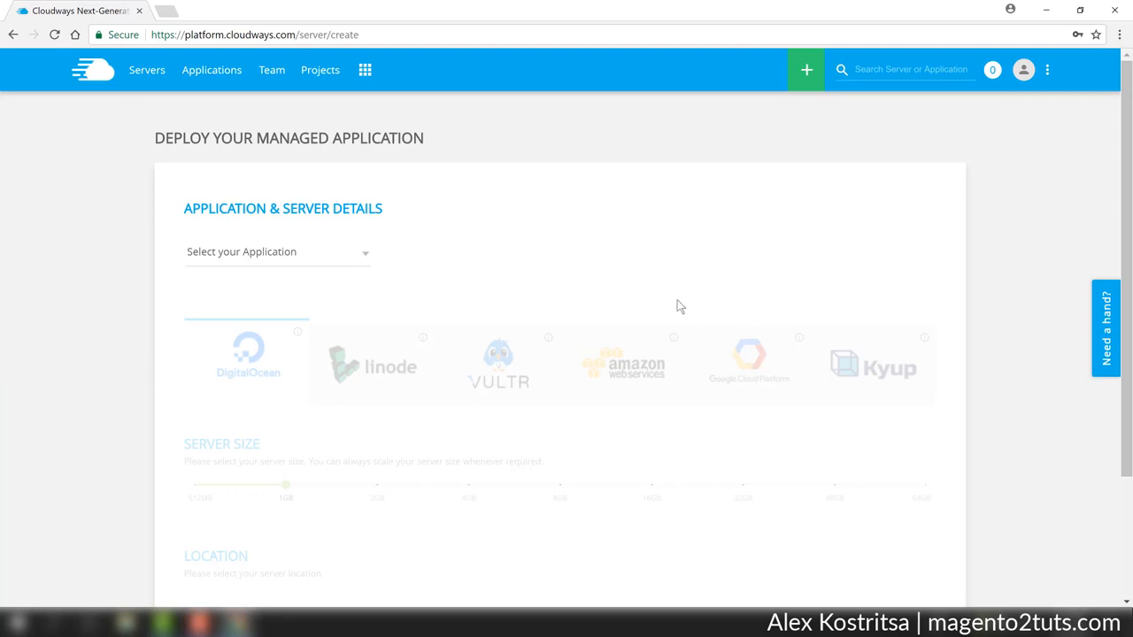
Select Magento Version 2.2.1 (with Varnish) as the application to deploy.
click(363, 256)
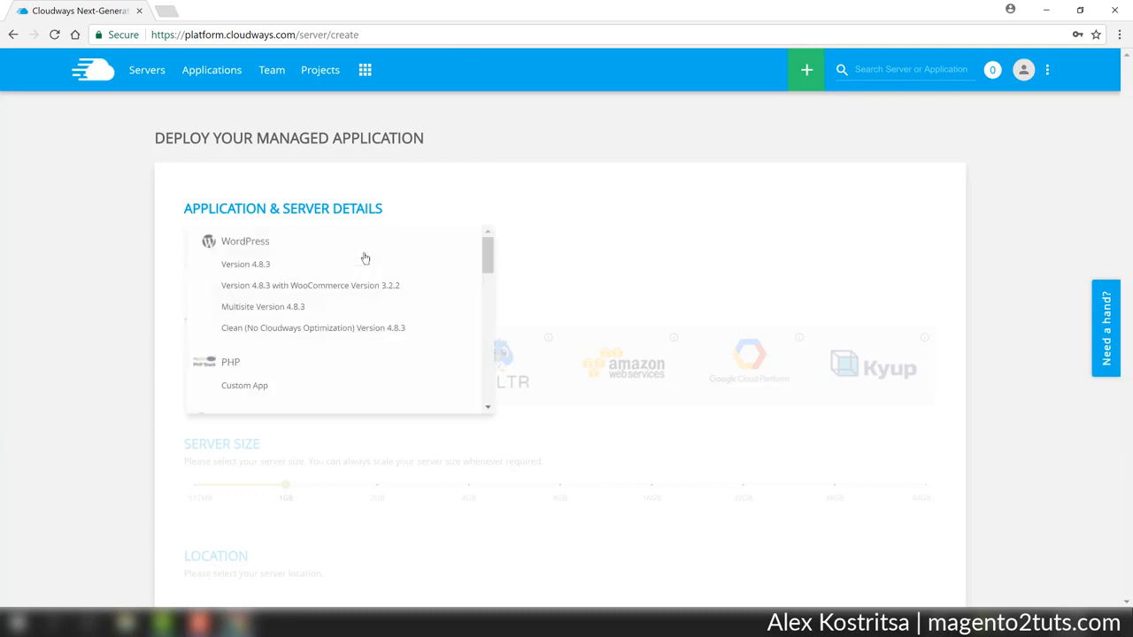
drag(487, 265, 473, 306)
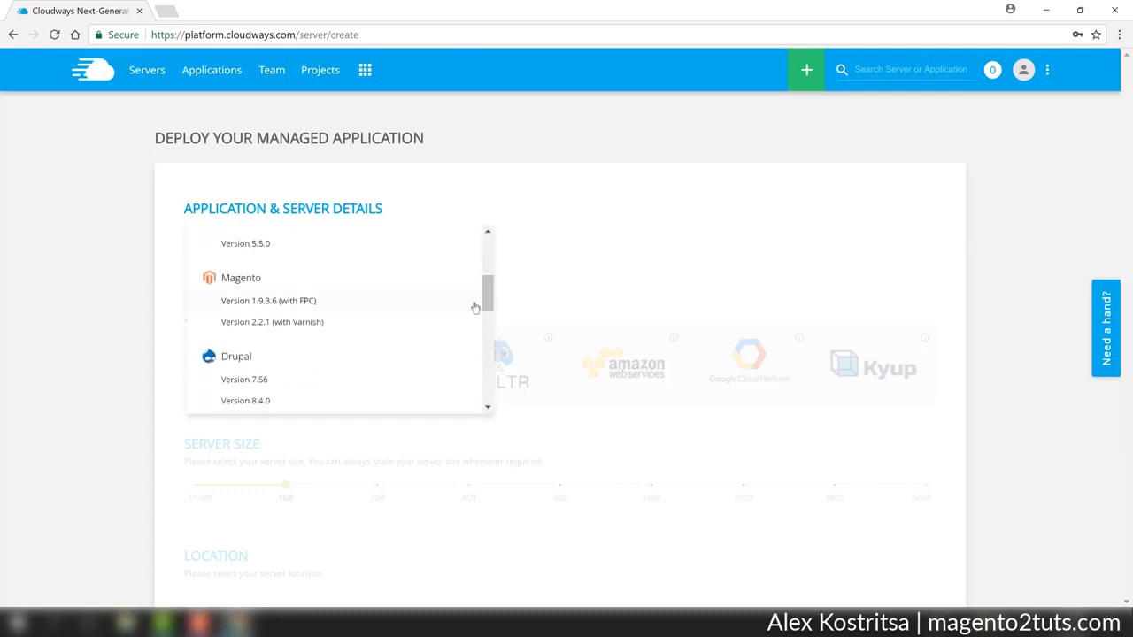
click(253, 326)
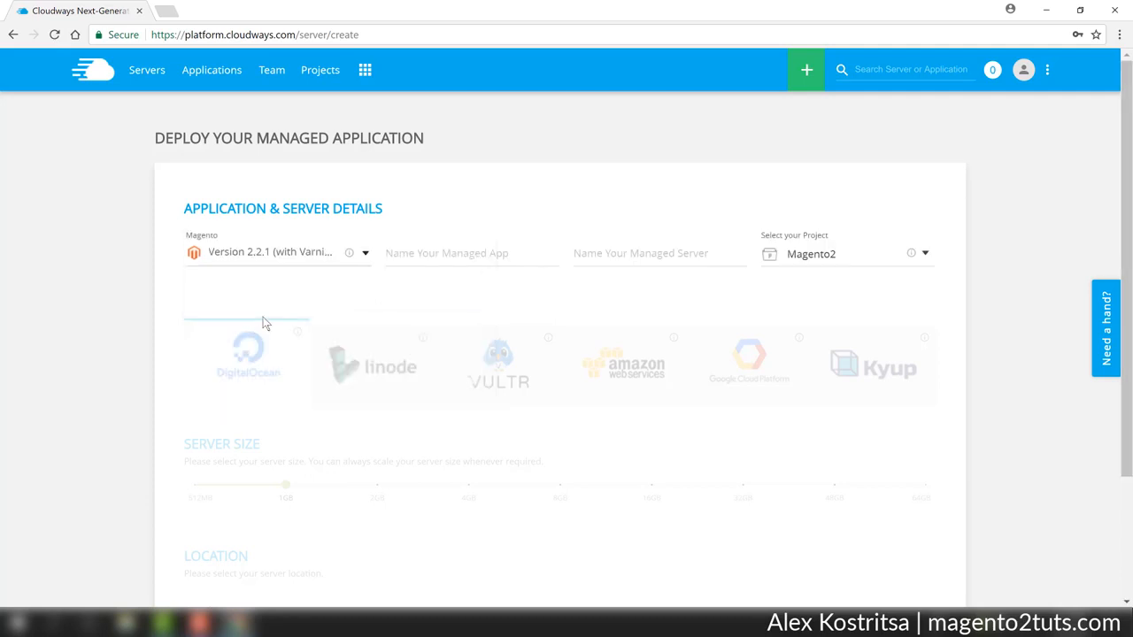
Name both the managed app and the managed server "Magento 2".
click(442, 257)
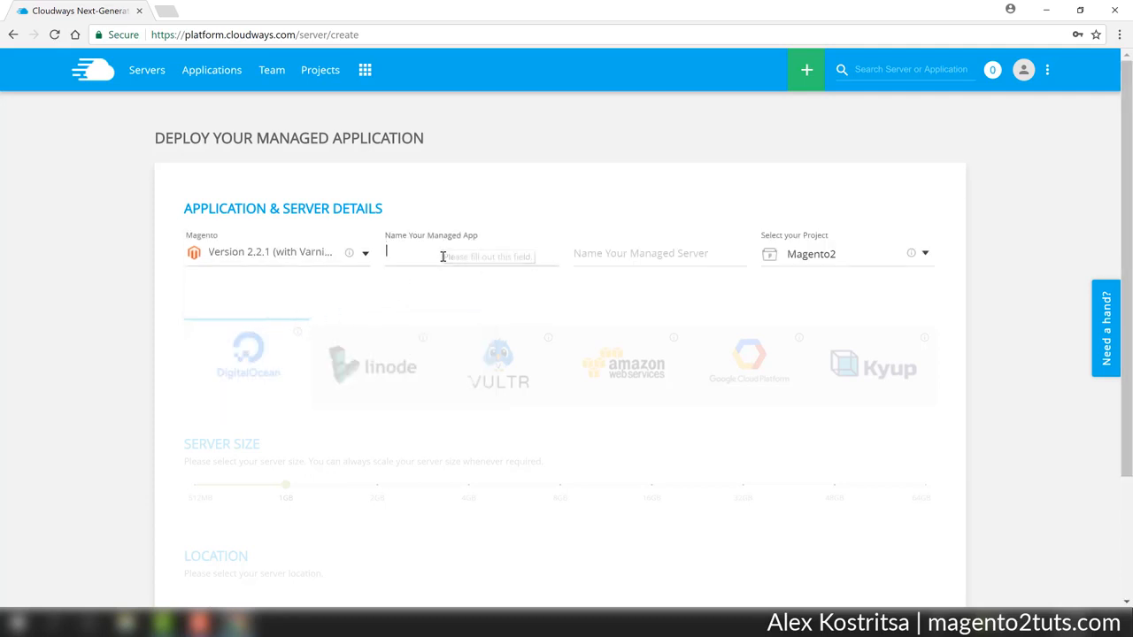
text(Mag)
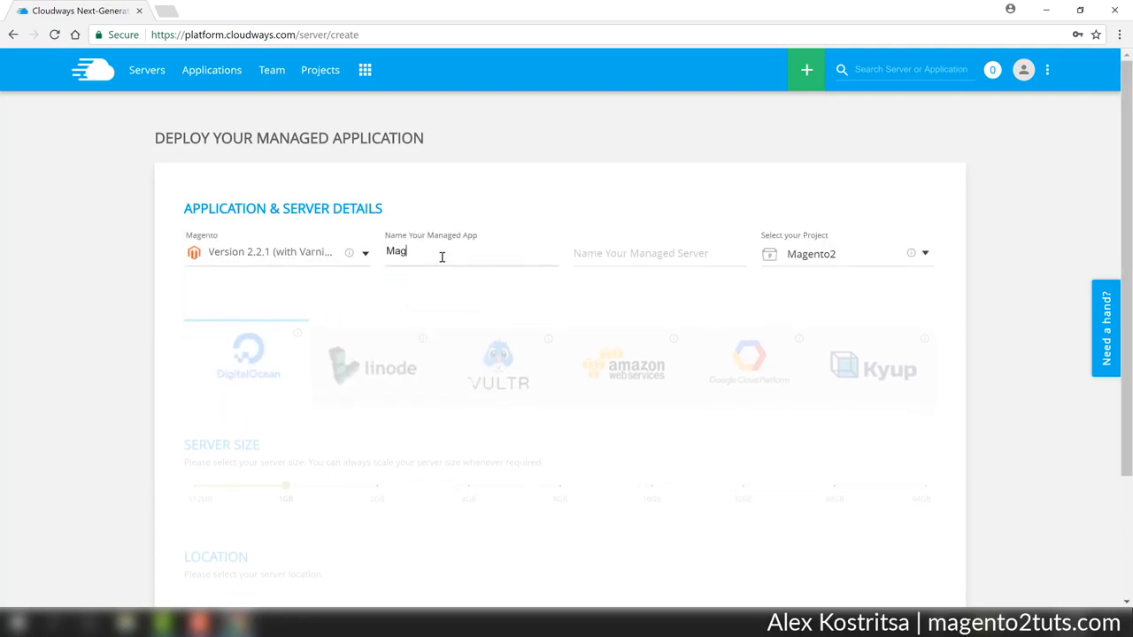
text(ento 2)
key(Tab)
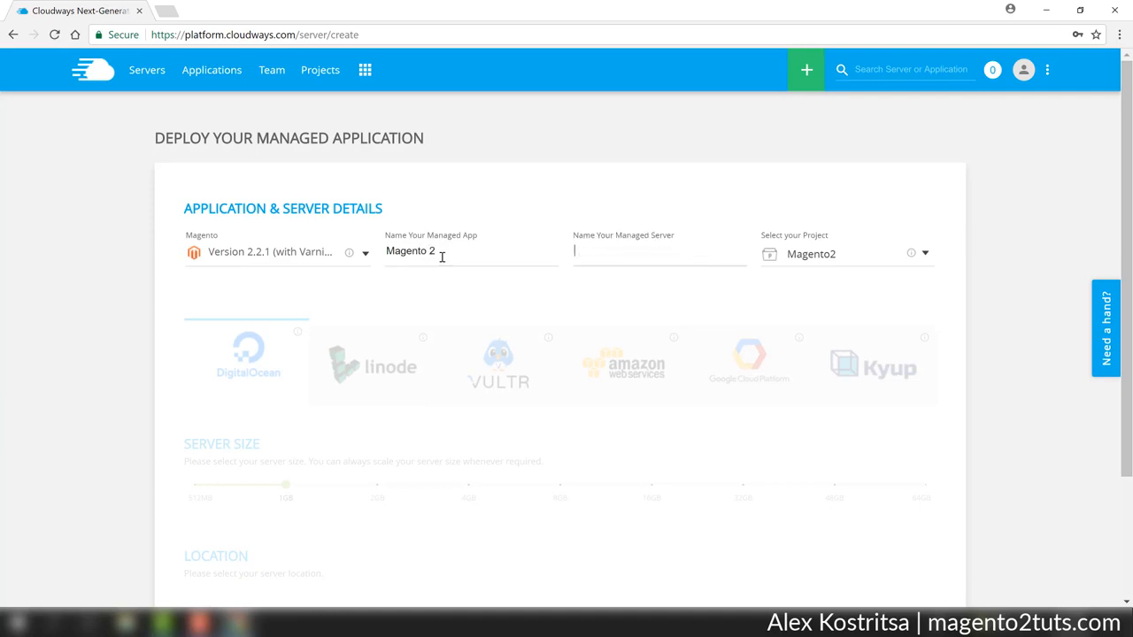
text(Magne)
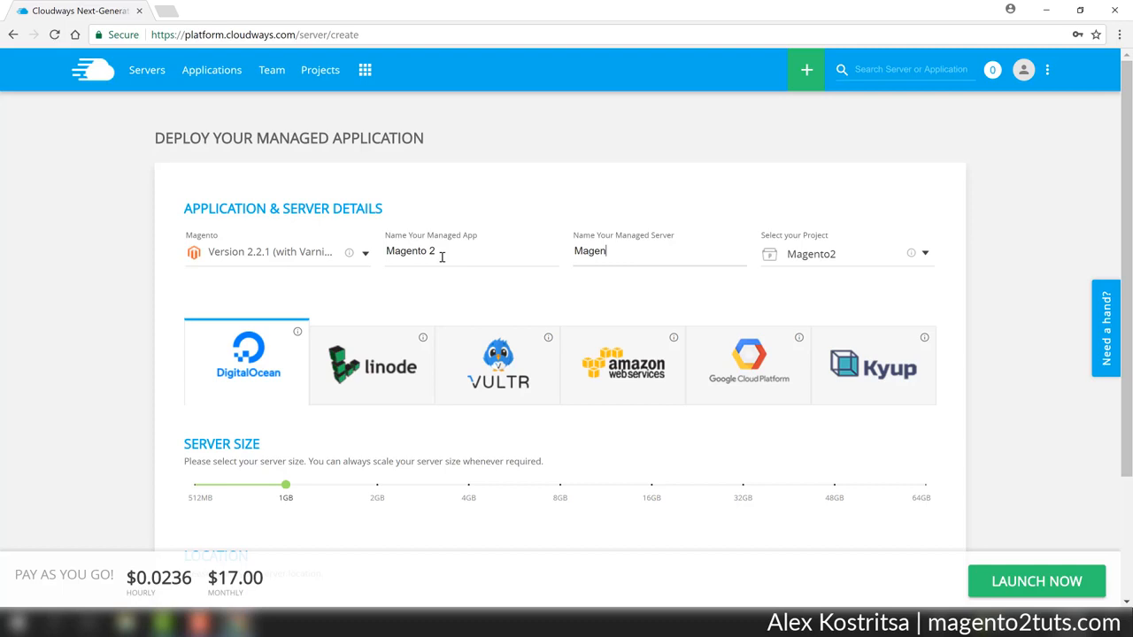
text(to 2)
Set the DigitalOcean server size to 2GB.
scroll(725, 422, down, 1)
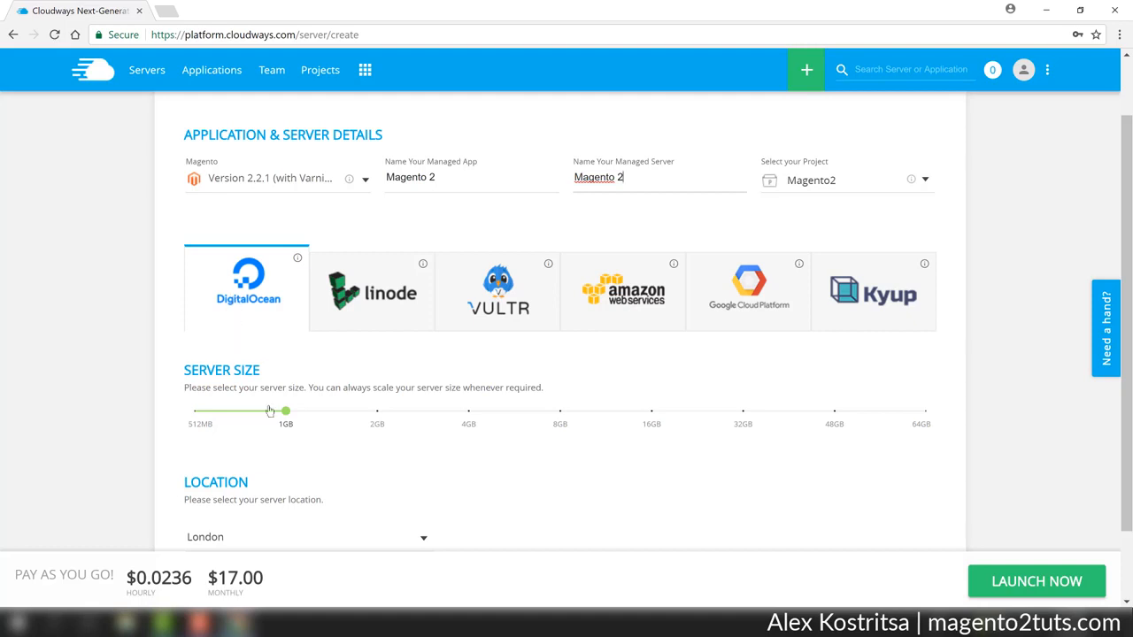
scroll(265, 399, down, 2)
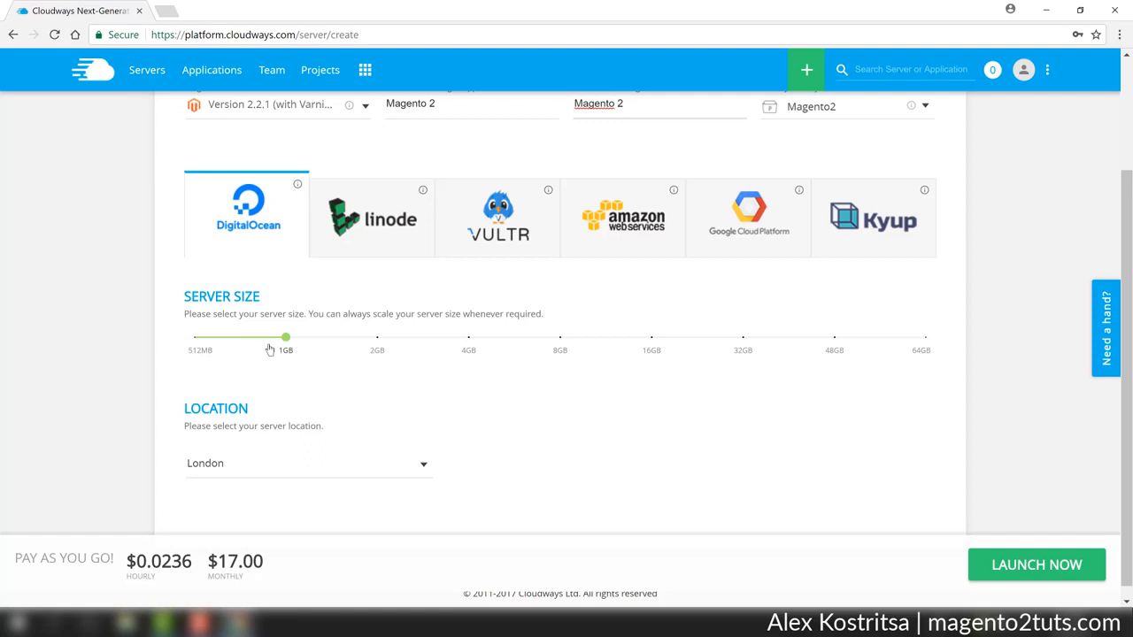
mouse_move(285, 348)
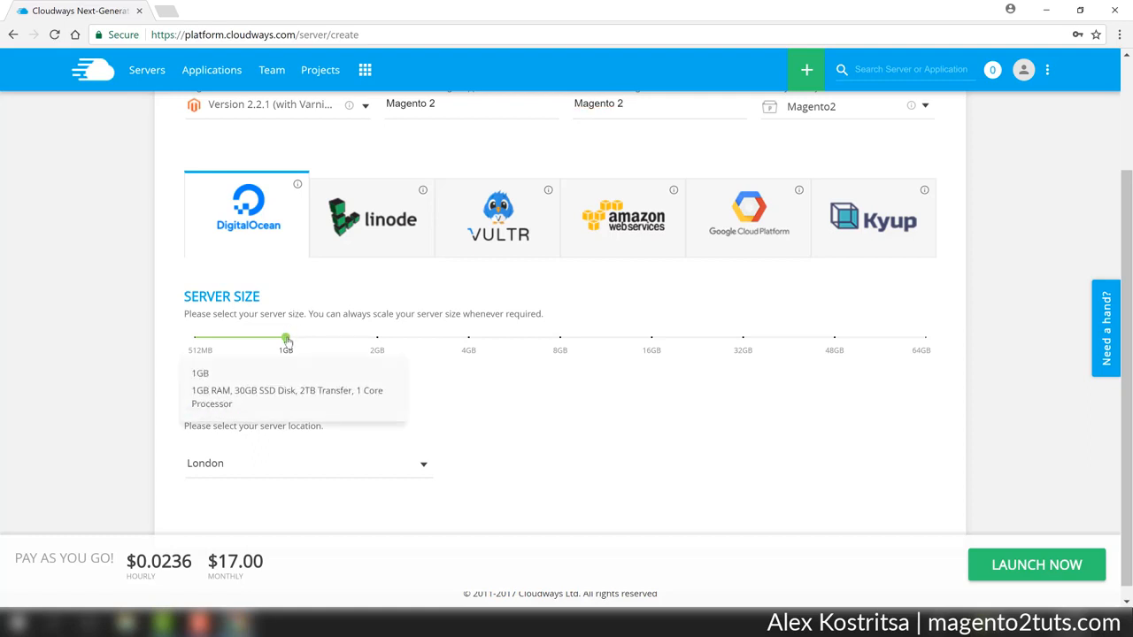
drag(285, 339, 380, 342)
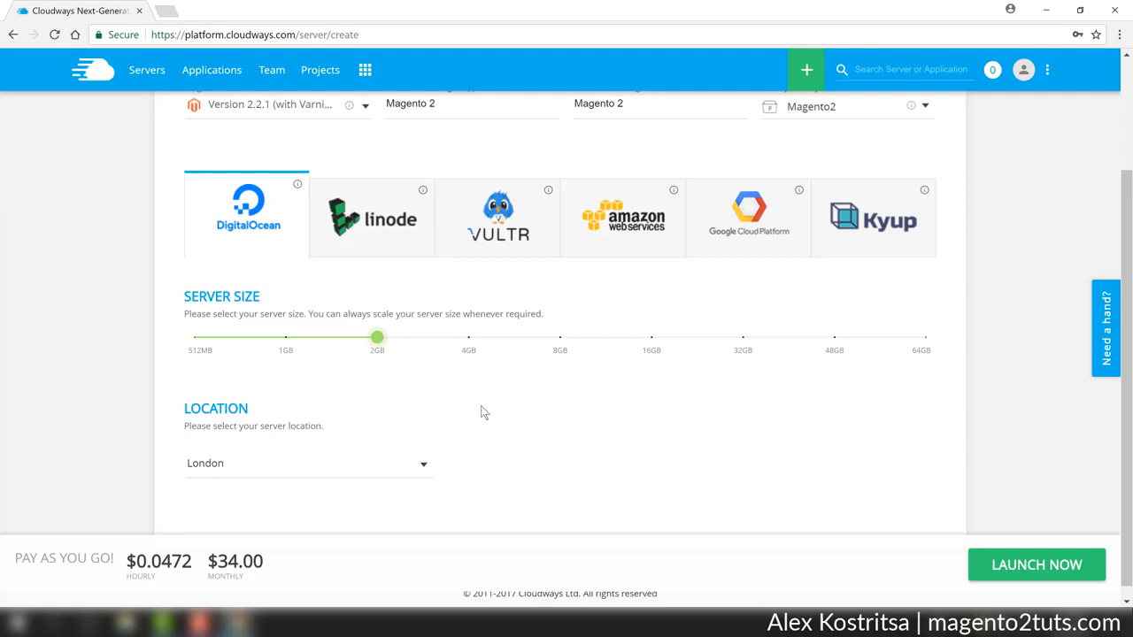
Set the server location to Frankfurt and launch the server.
click(415, 454)
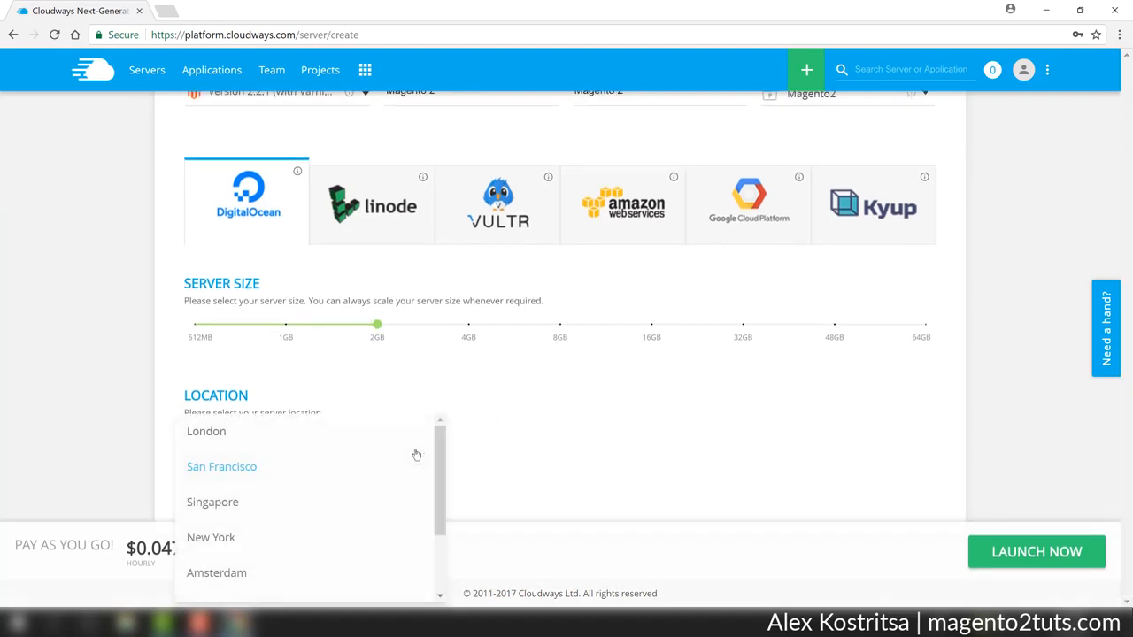
drag(437, 449, 434, 522)
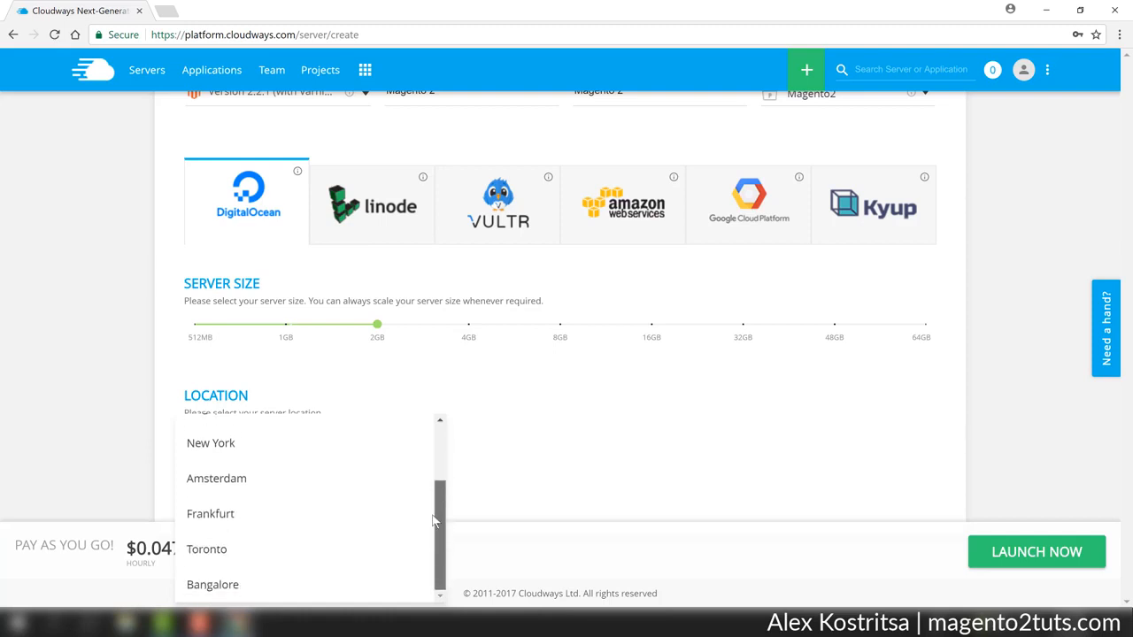
click(369, 522)
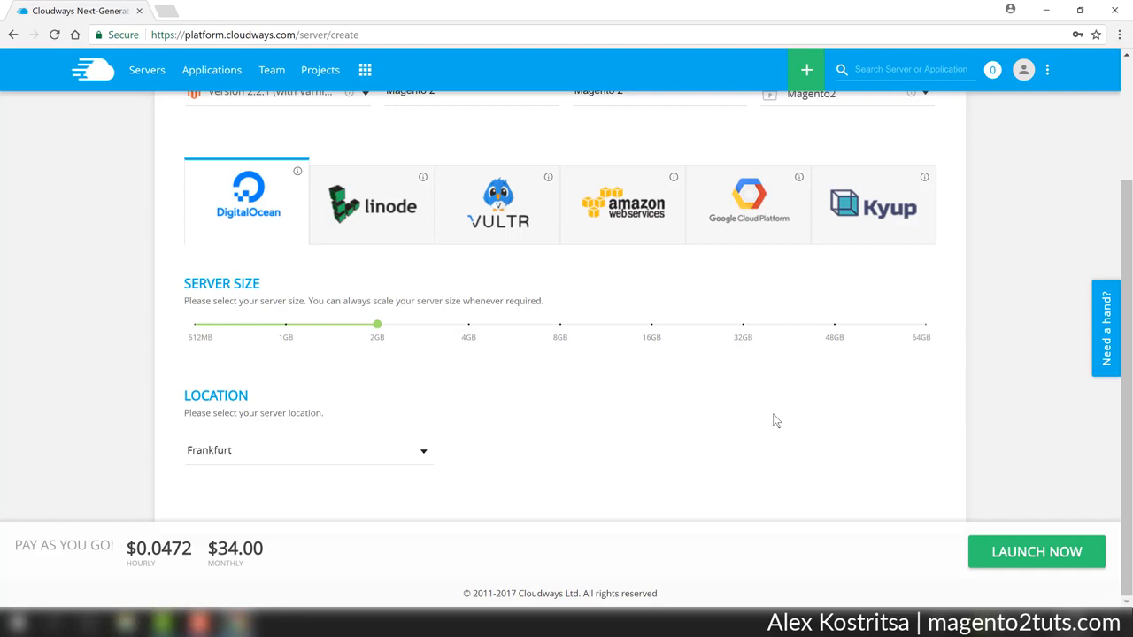
click(1024, 551)
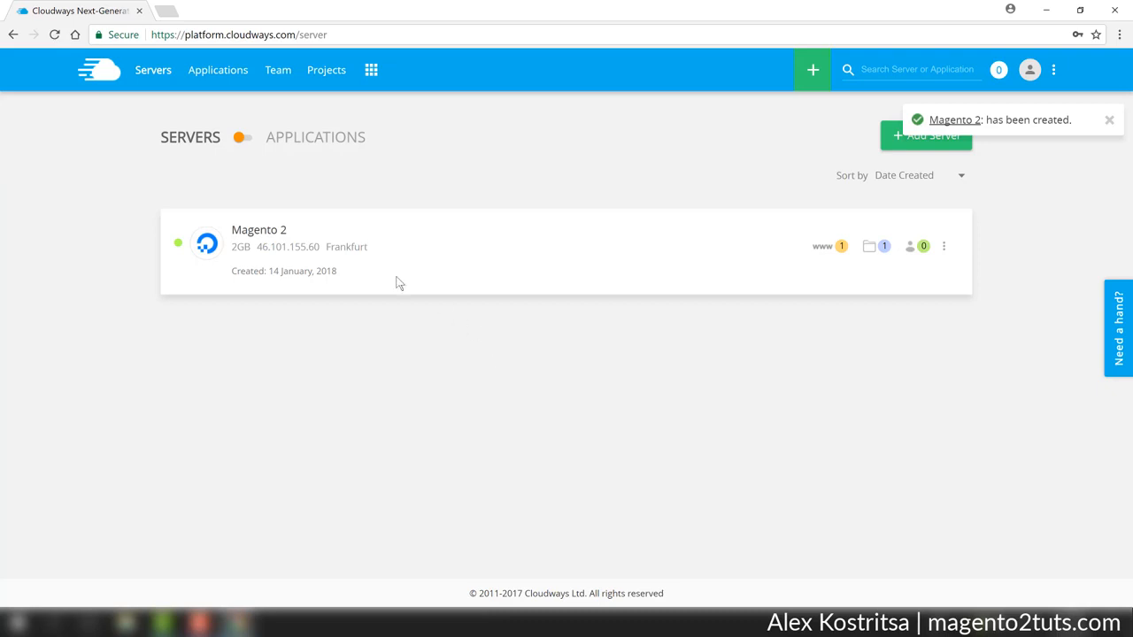
Open the Magento 2 server and review its managed services and master credentials.
click(266, 233)
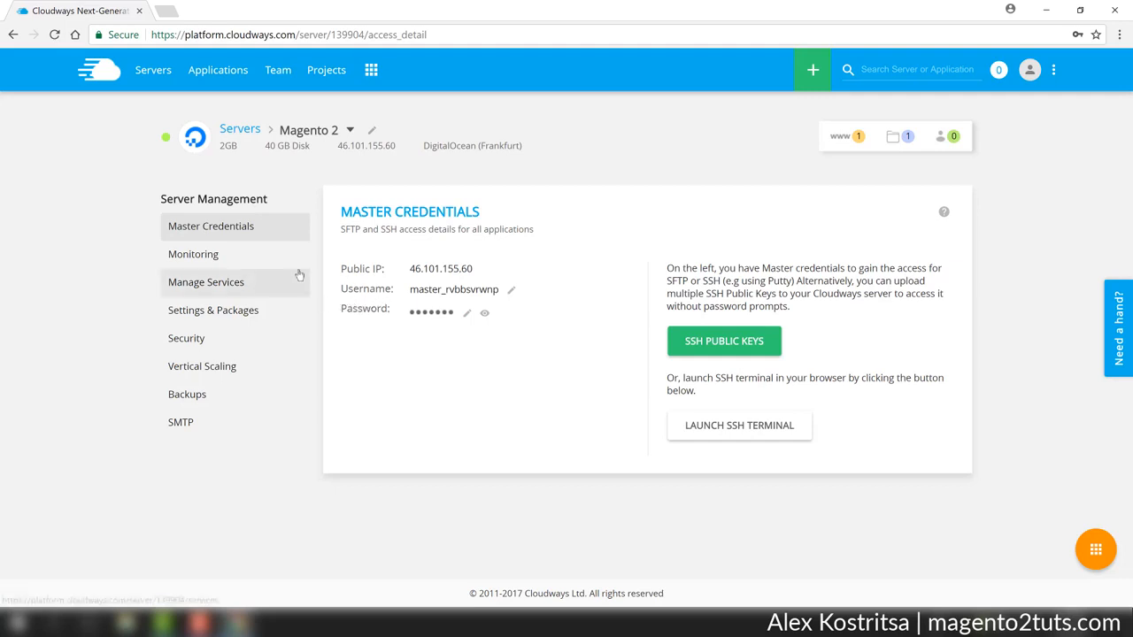
click(252, 283)
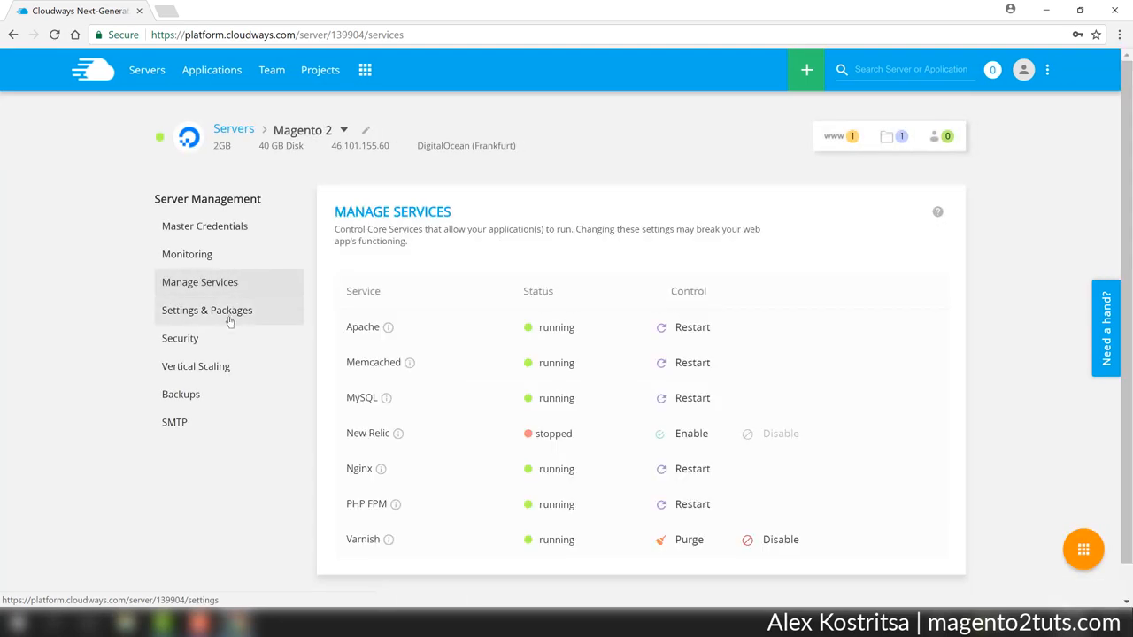
click(217, 228)
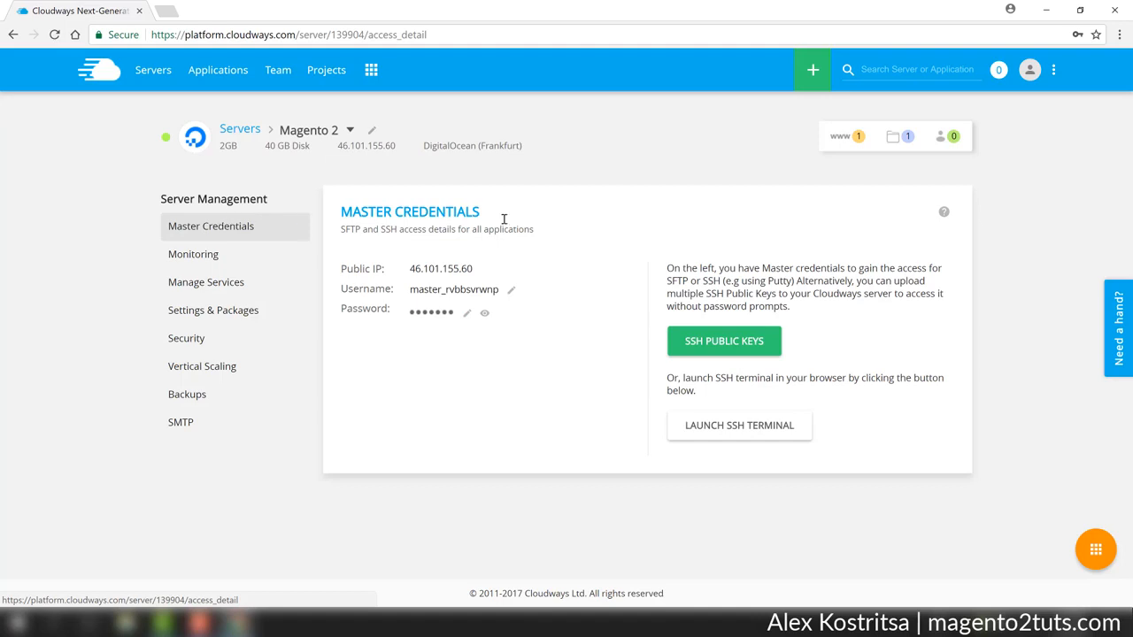
Open the Magento 2 application installed on the server and review its access details.
mouse_move(841, 141)
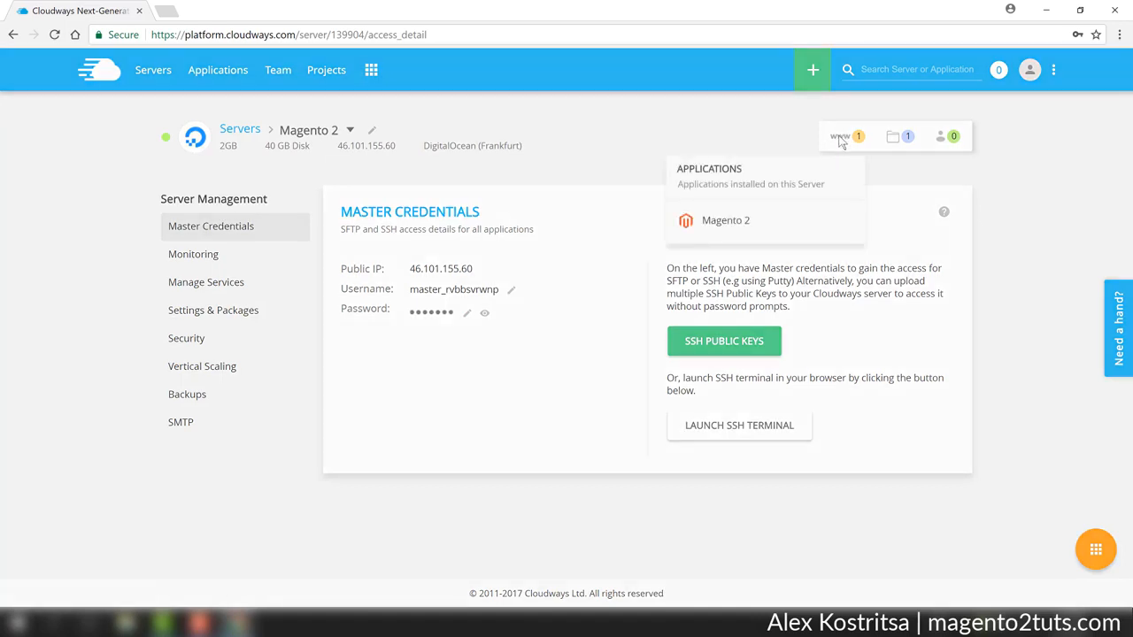
click(717, 222)
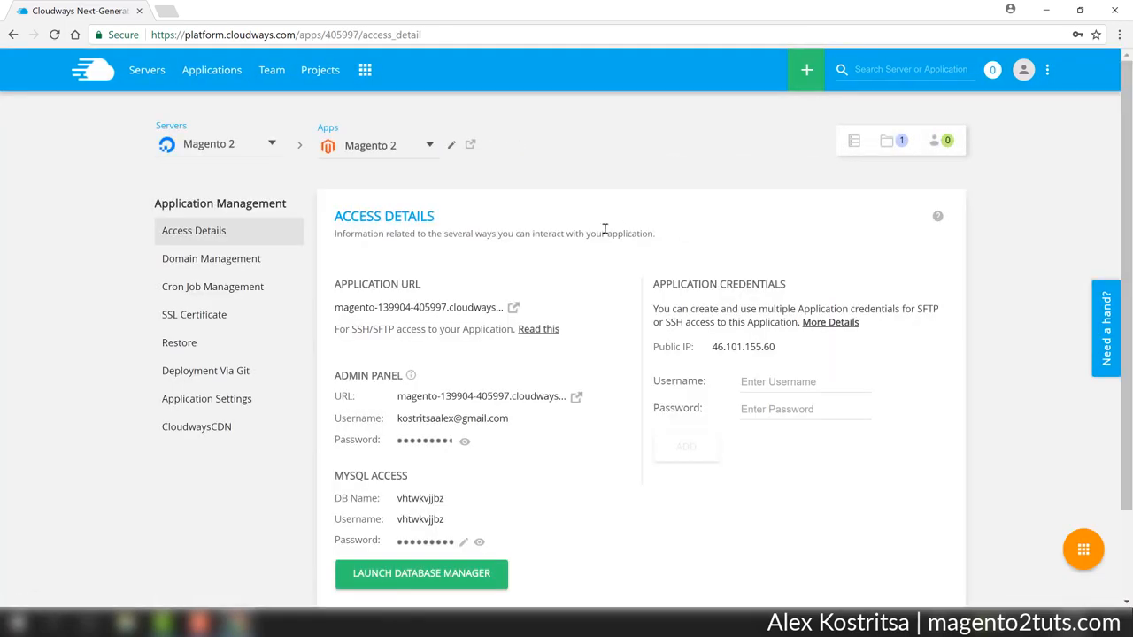
scroll(598, 234, down, 2)
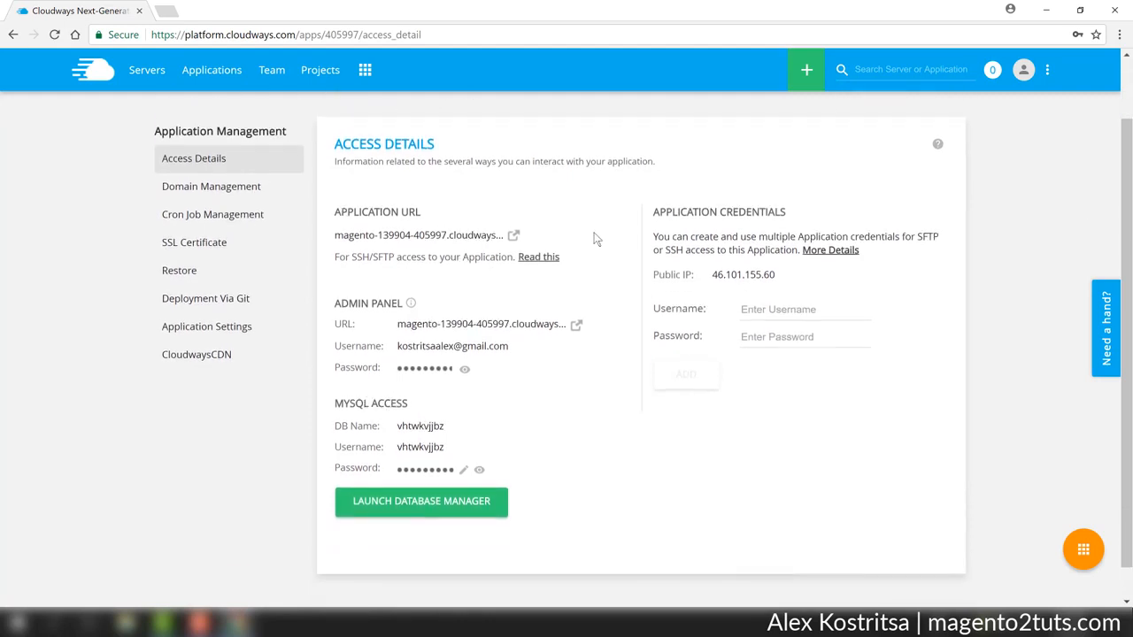
scroll(594, 235, up, 2)
scroll(596, 237, down, 2)
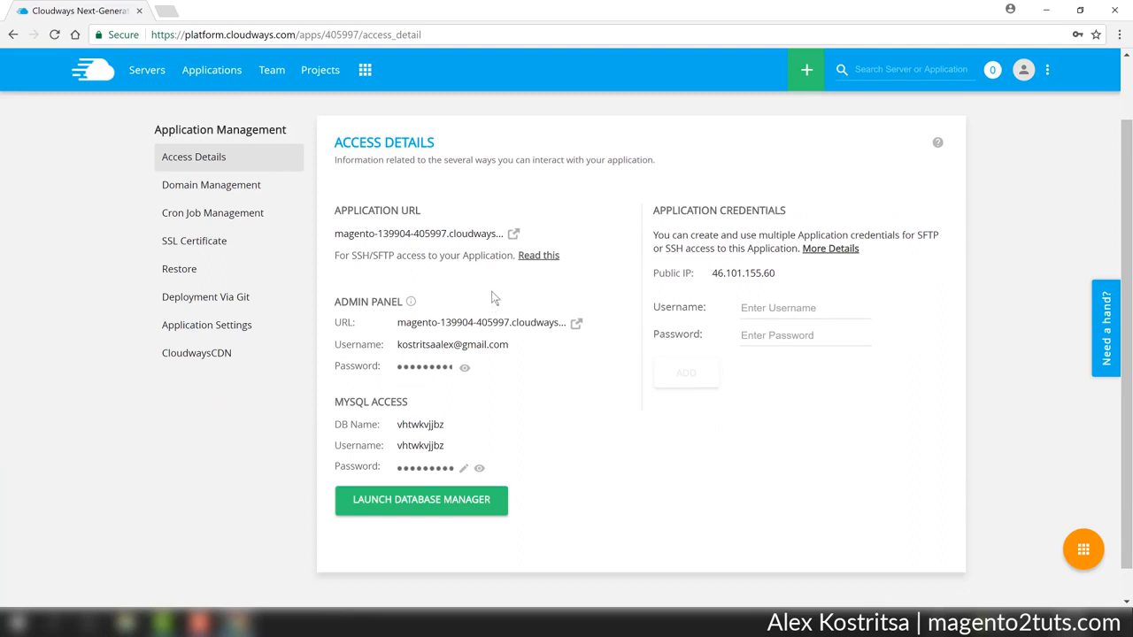
Open the store's front end from the application URL, then the Magento admin sign-in page from the access details.
click(513, 234)
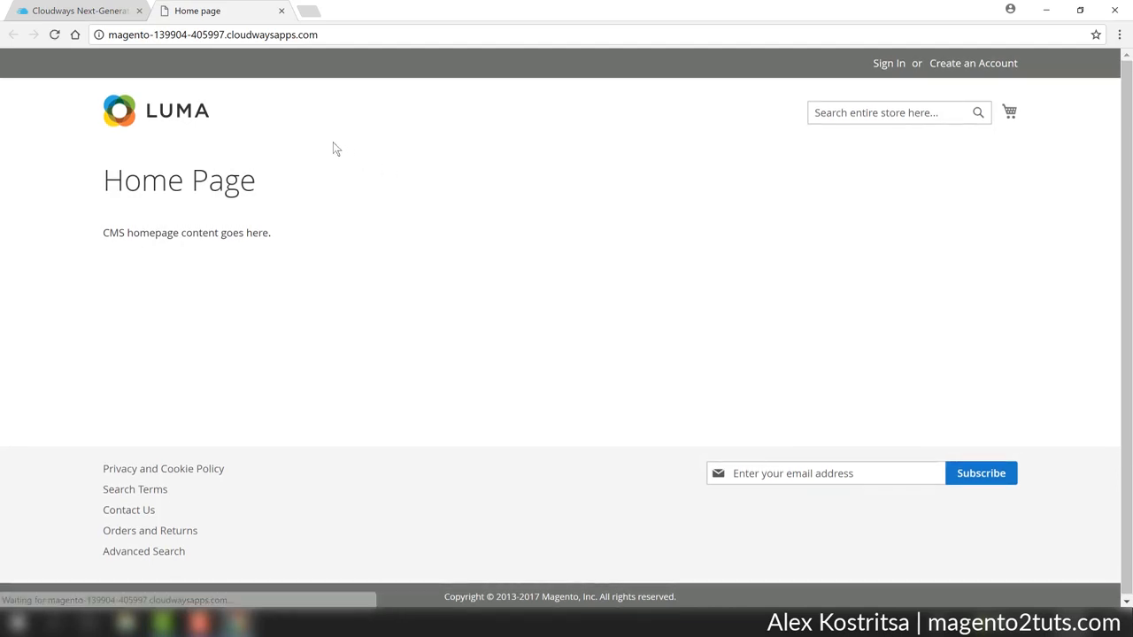
click(80, 12)
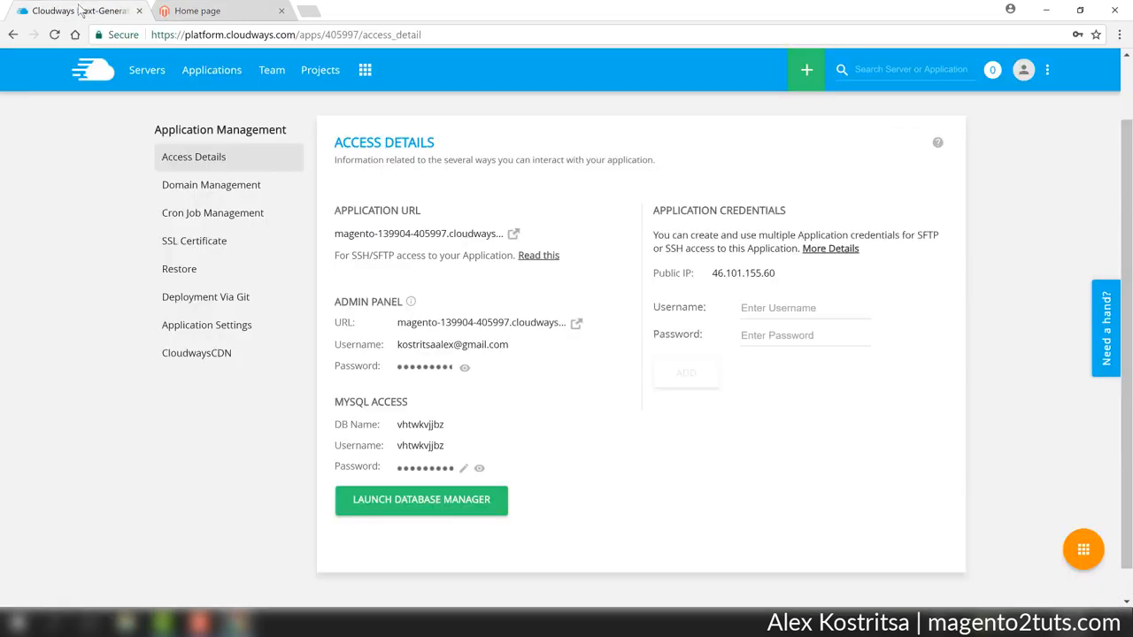
click(576, 323)
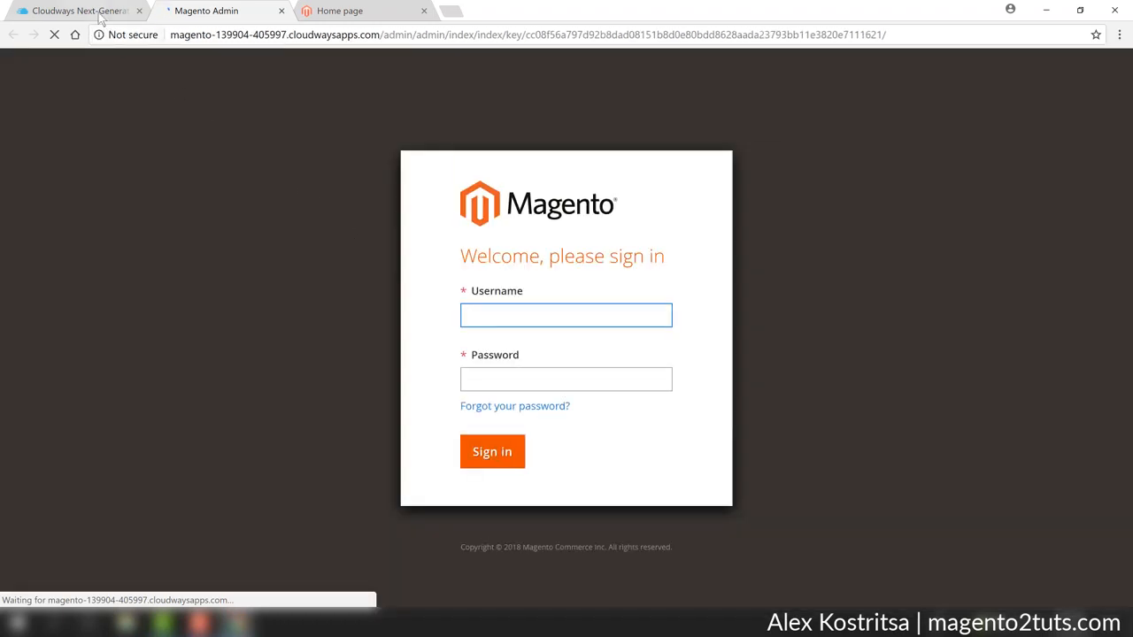
Copy the admin panel username from the access details into the Magento sign-in form's username field.
click(100, 17)
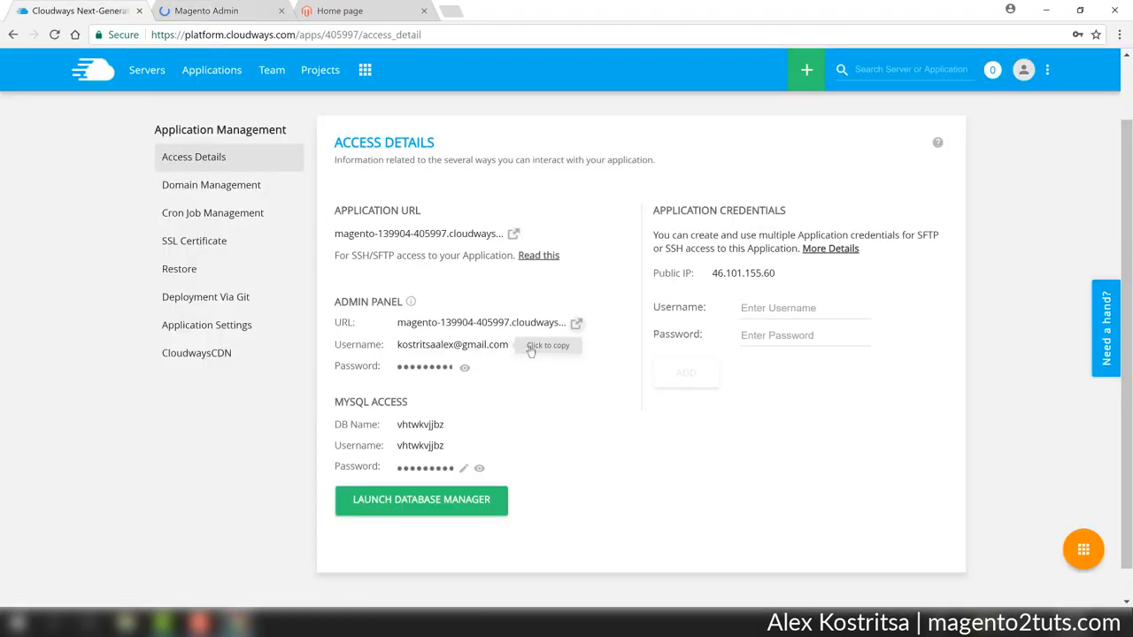
click(323, 9)
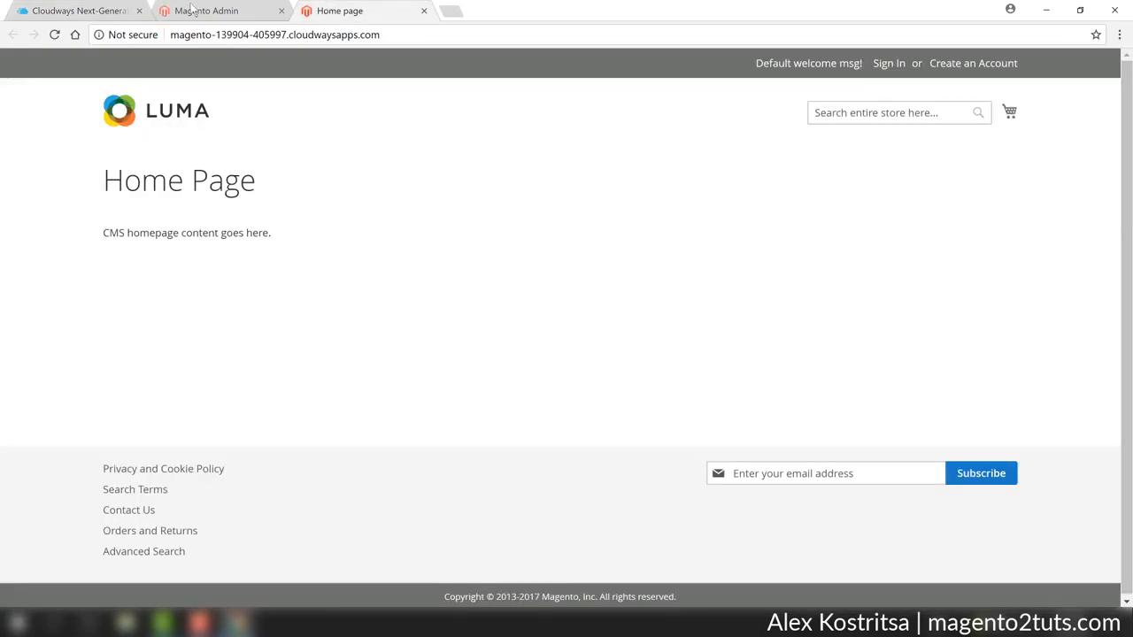
click(192, 9)
key(ctrl+v)
Copy the admin panel password from the access details into the Magento sign-in form and sign in.
click(38, 9)
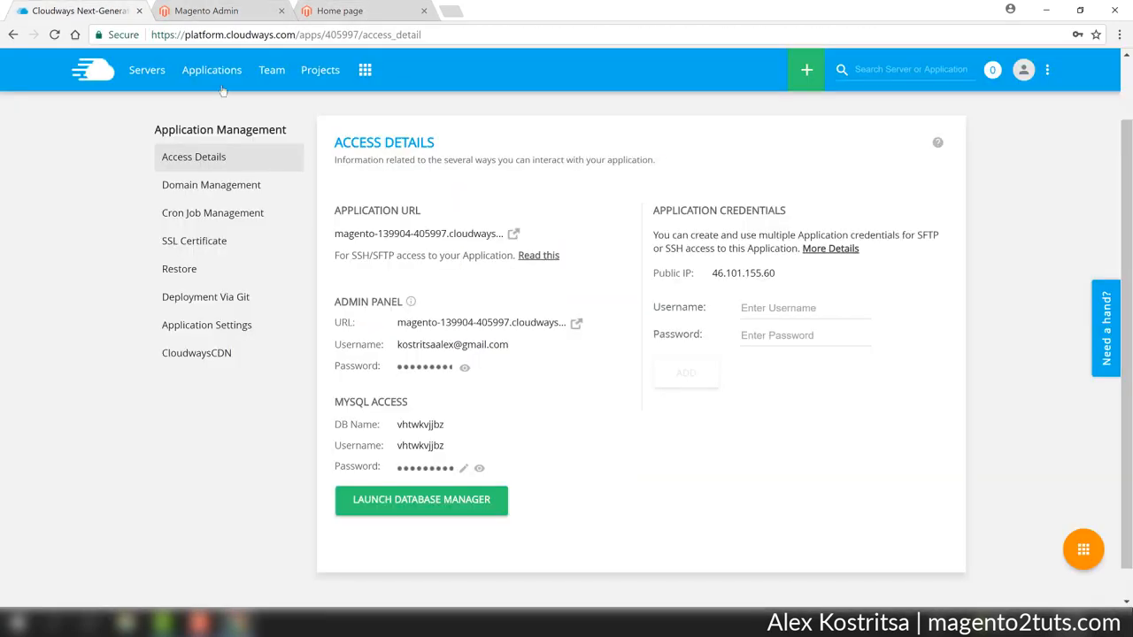
click(430, 371)
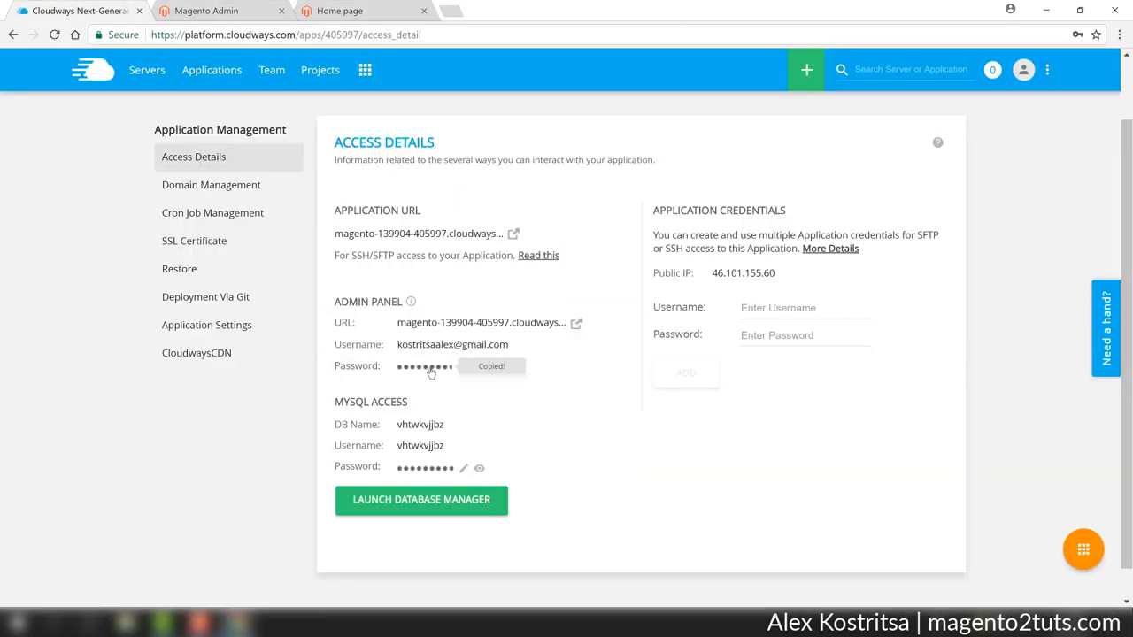
click(254, 11)
click(498, 379)
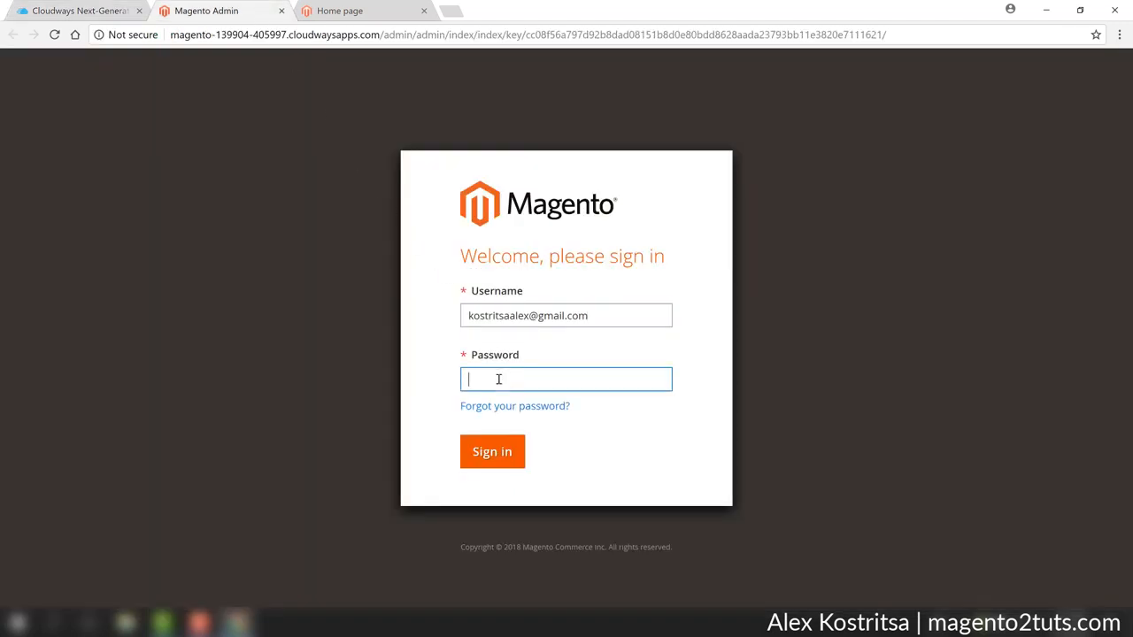
key(ctrl+v)
click(501, 451)
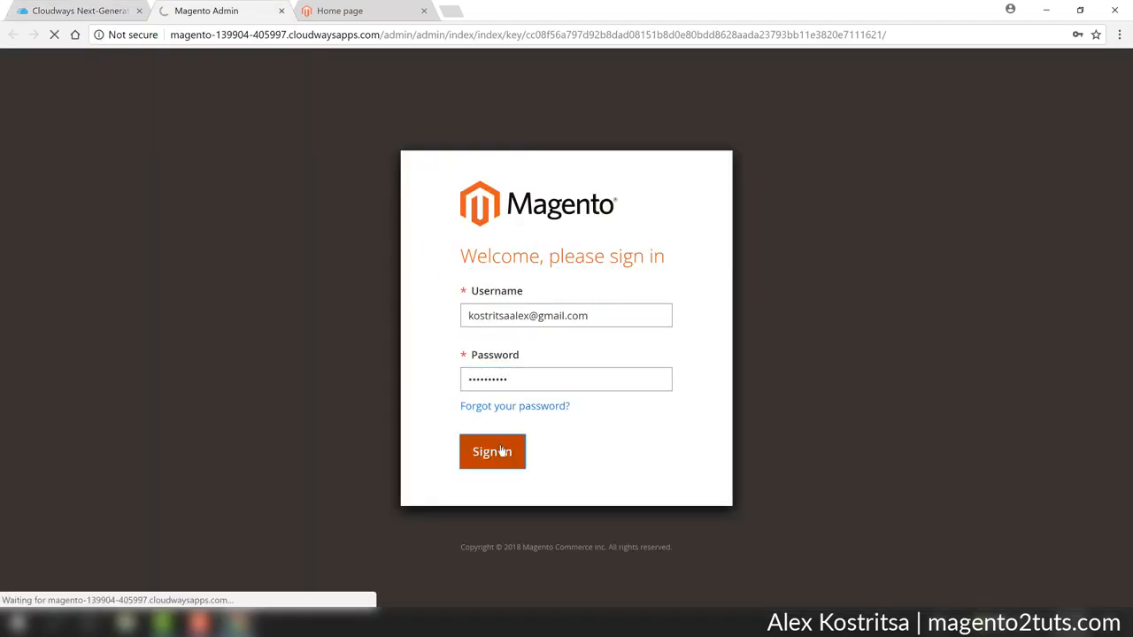